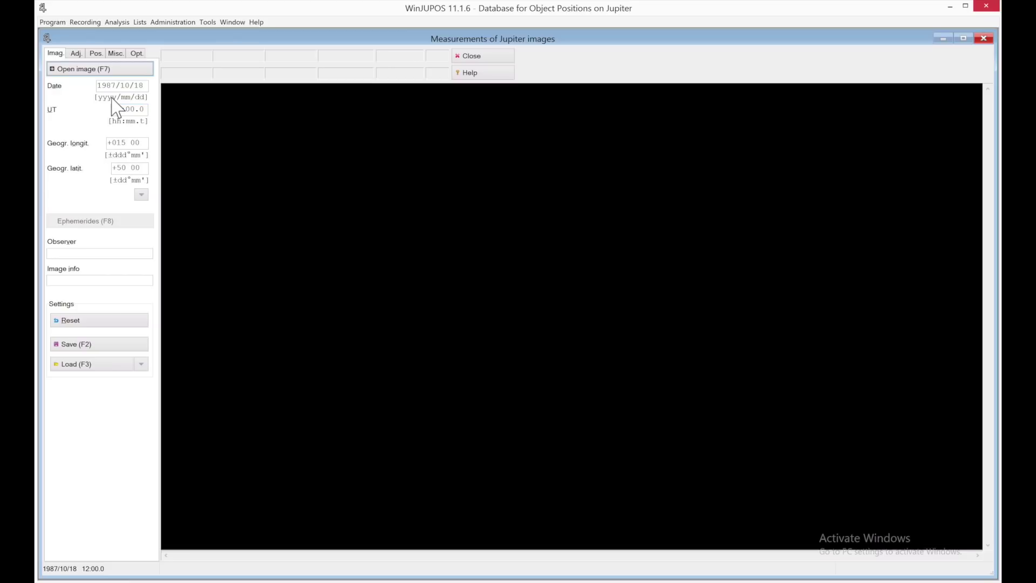
Open the image 8.tif from the JupiterSep3-2020-WithWavlets folder for measurement.
{"action": "left_click", "coordinate": [84, 71]}
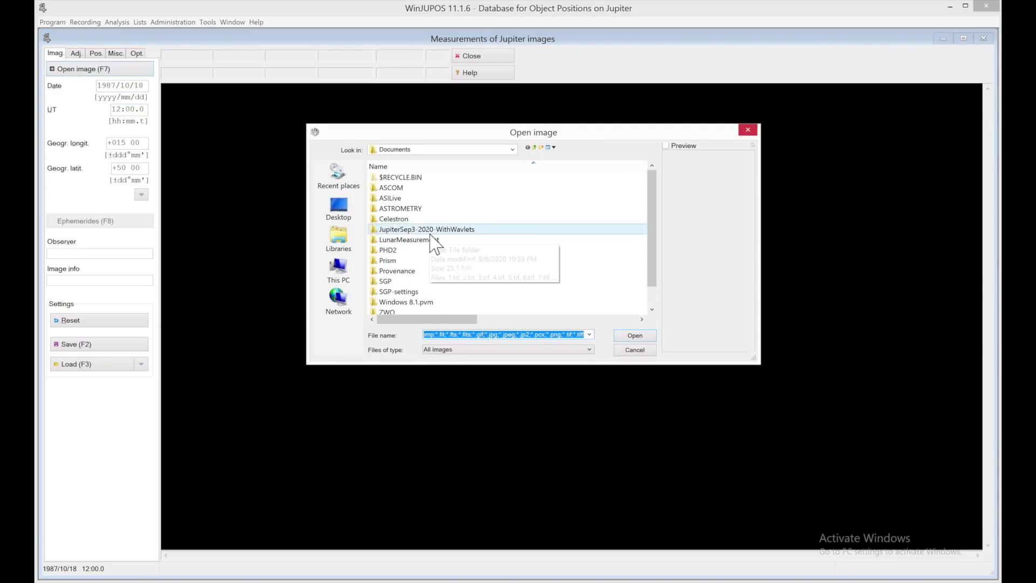
{"action": "double_click", "coordinate": [429, 230]}
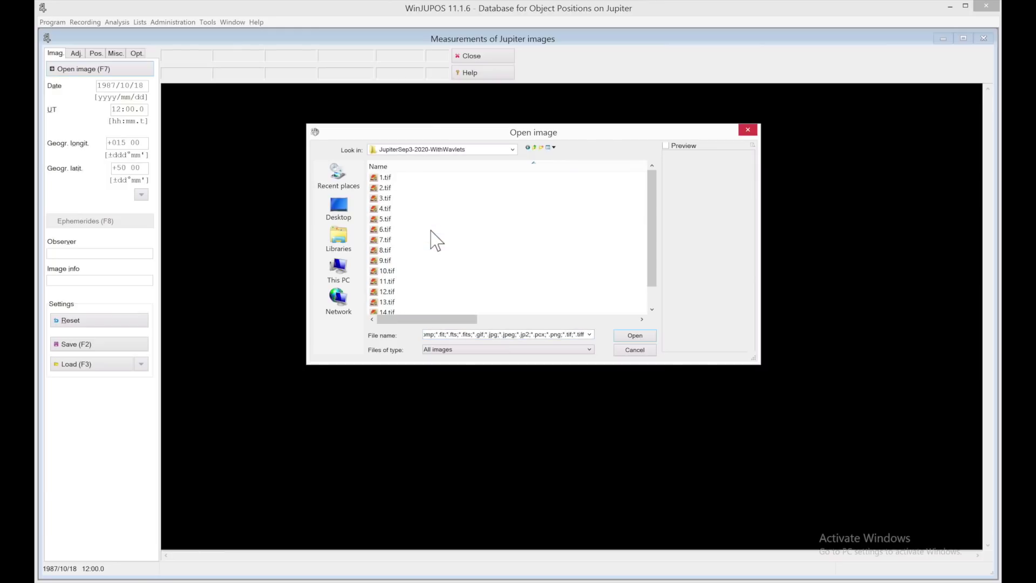
{"action": "left_click", "coordinate": [385, 250]}
{"action": "left_click", "coordinate": [632, 333]}
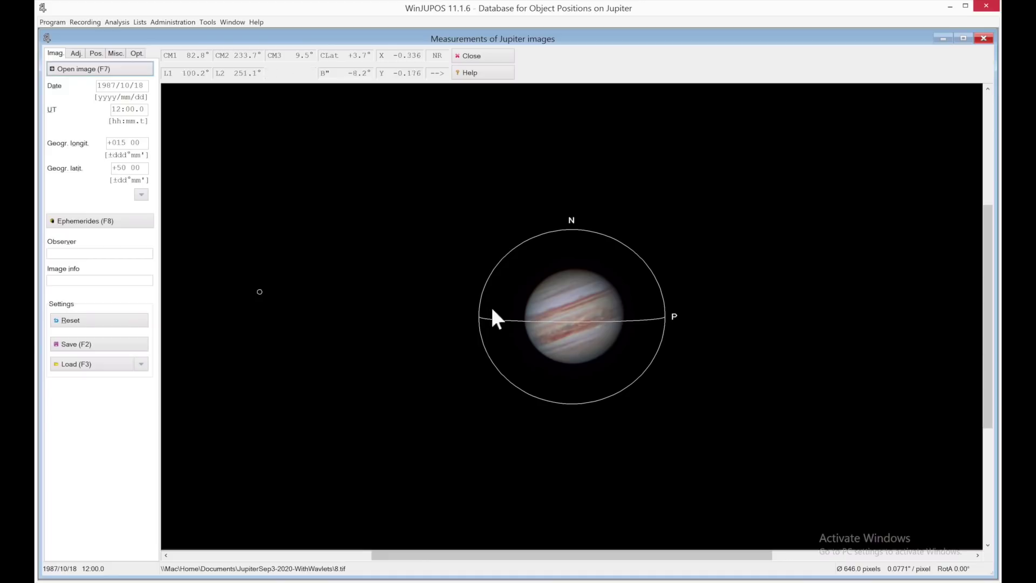
Set the image's date to 2020/09/03 and its UT to 11:34.0.
{"action": "left_click_drag", "start_coordinate": [98, 85], "coordinate": [139, 85]}
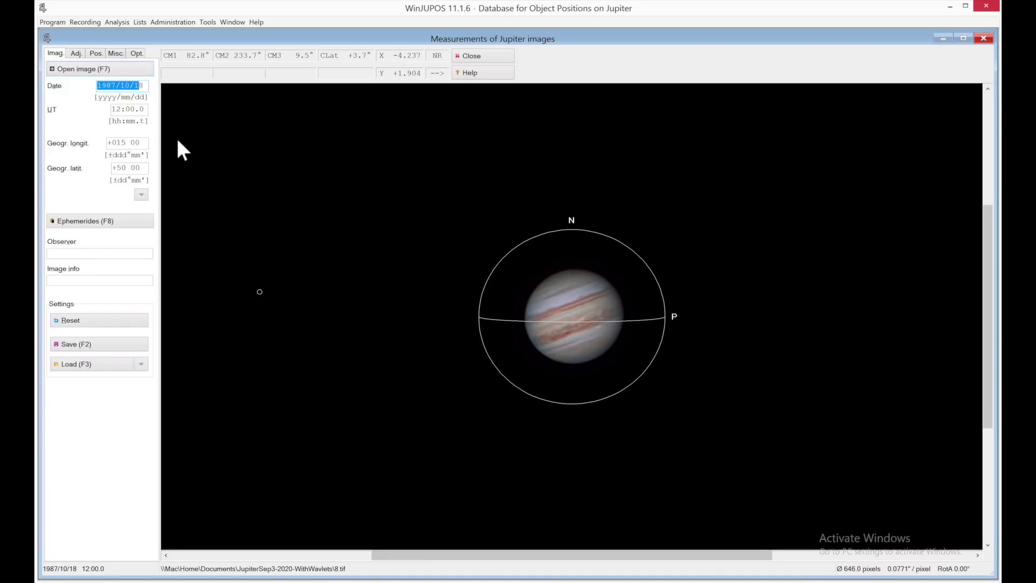
{"action": "type", "text": "2020/09/03"}
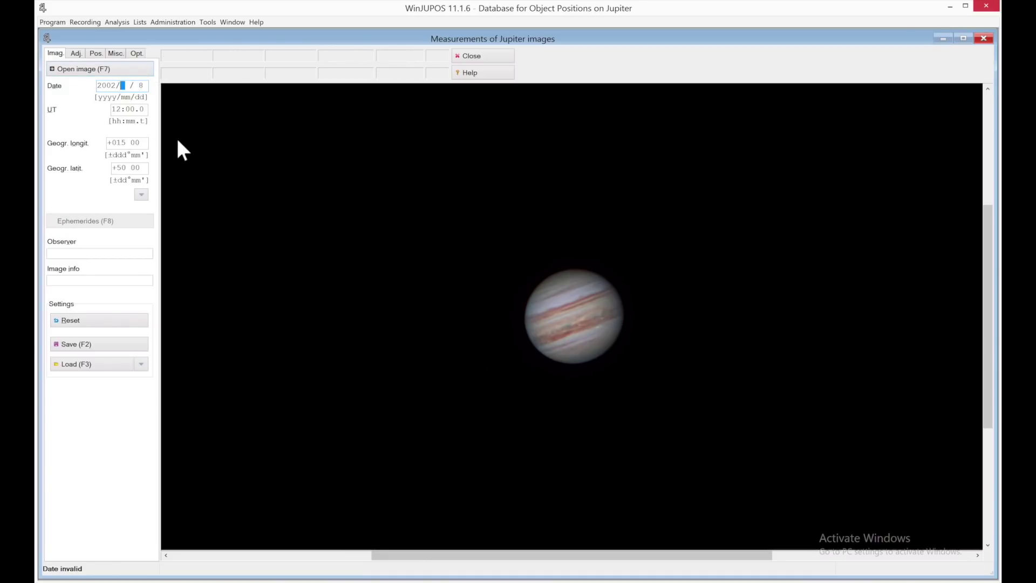
{"action": "left_click_drag", "start_coordinate": [112, 109], "coordinate": [132, 127]}
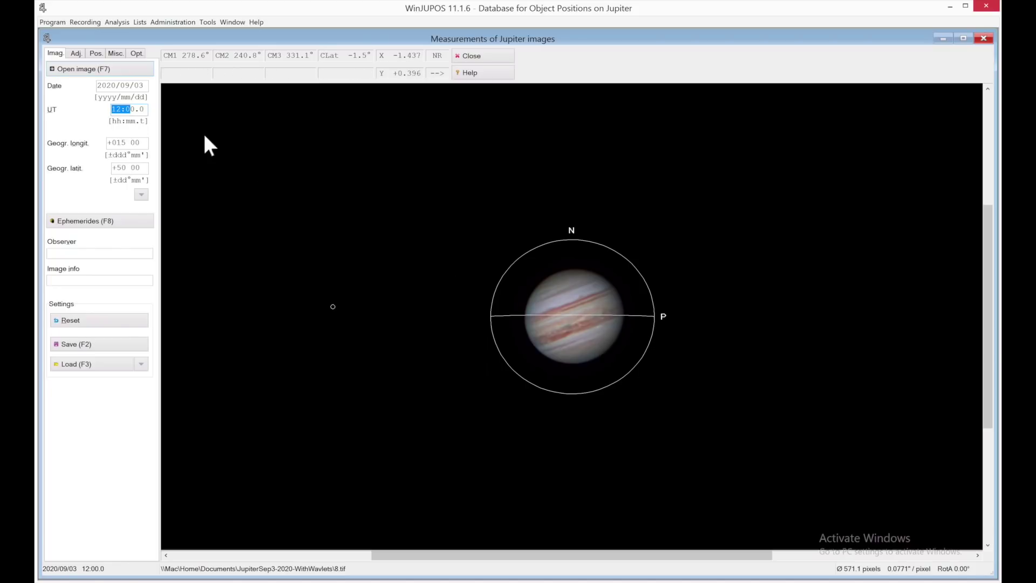
{"action": "left_click", "coordinate": [115, 110]}
{"action": "type", "text": "1:34"}
Set the geographic longitude to +153 35 and latitude to +28 37, and enter the observer's name and the image info World Famous Astronomer.
{"action": "left_click", "coordinate": [123, 143]}
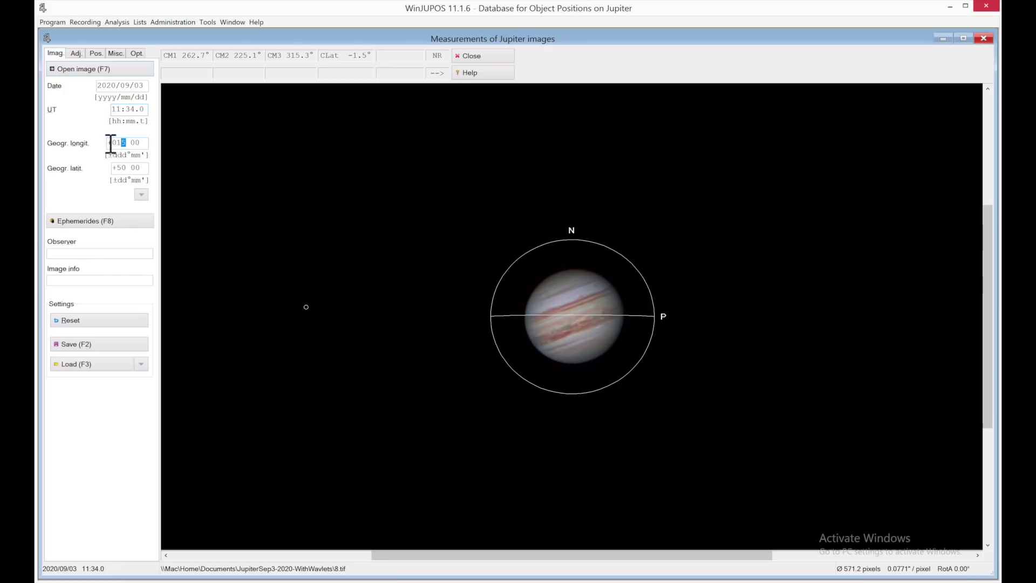
{"action": "double_click", "coordinate": [113, 143]}
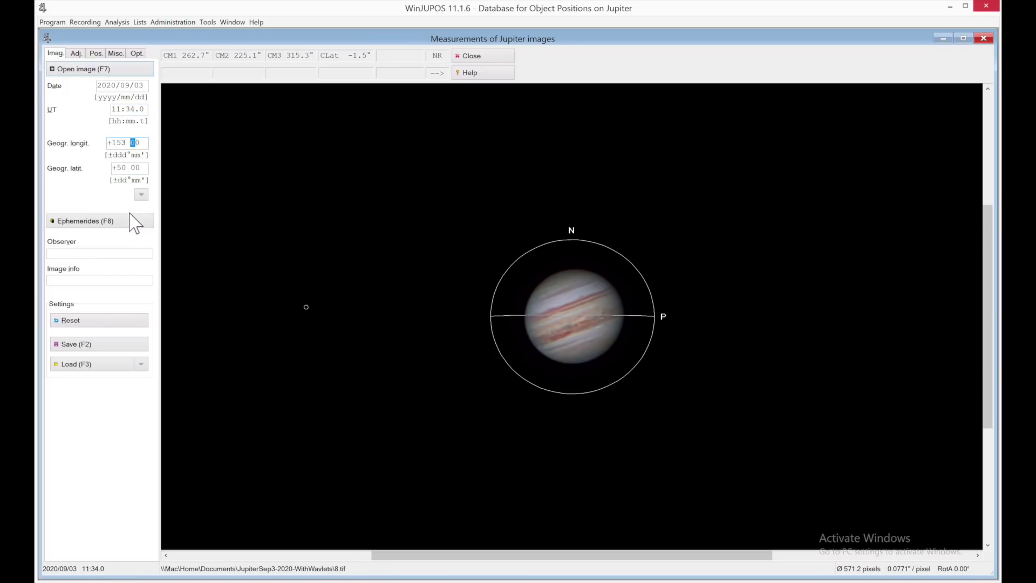
{"action": "left_click", "coordinate": [63, 253]}
{"action": "type", "text": "Dylan O'Donnell"}
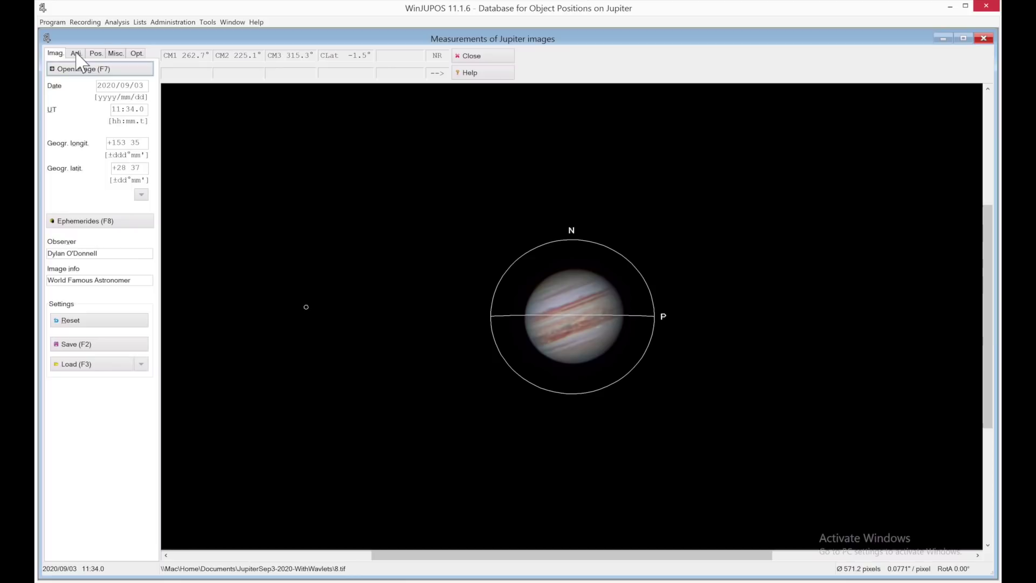
Fit the outline frame to Jupiter's disc using automatic detection.
{"action": "left_click", "coordinate": [77, 55]}
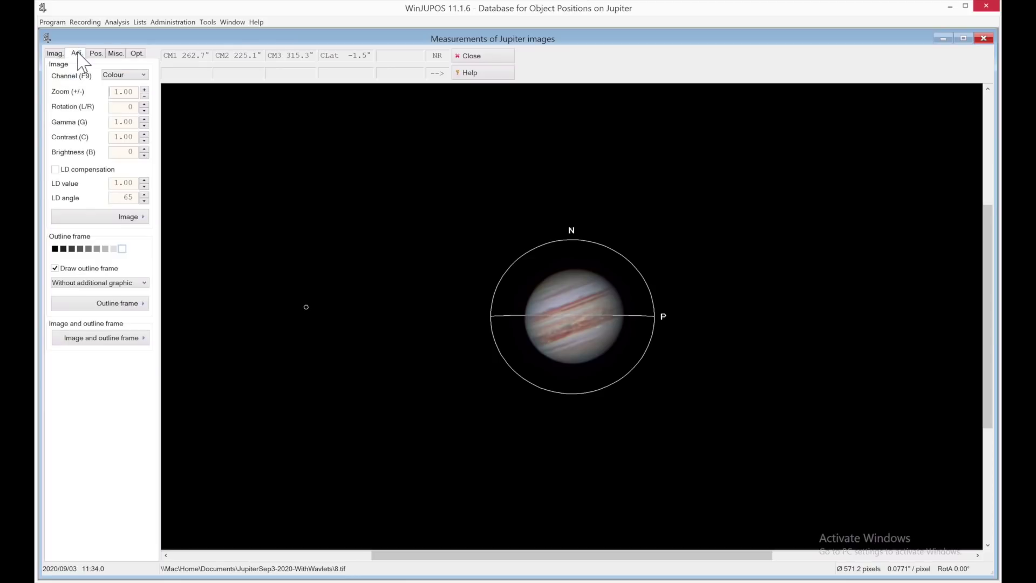
{"action": "left_click", "coordinate": [144, 89]}
{"action": "left_click", "coordinate": [144, 89]}
{"action": "left_click", "coordinate": [144, 90]}
{"action": "left_click", "coordinate": [144, 90]}
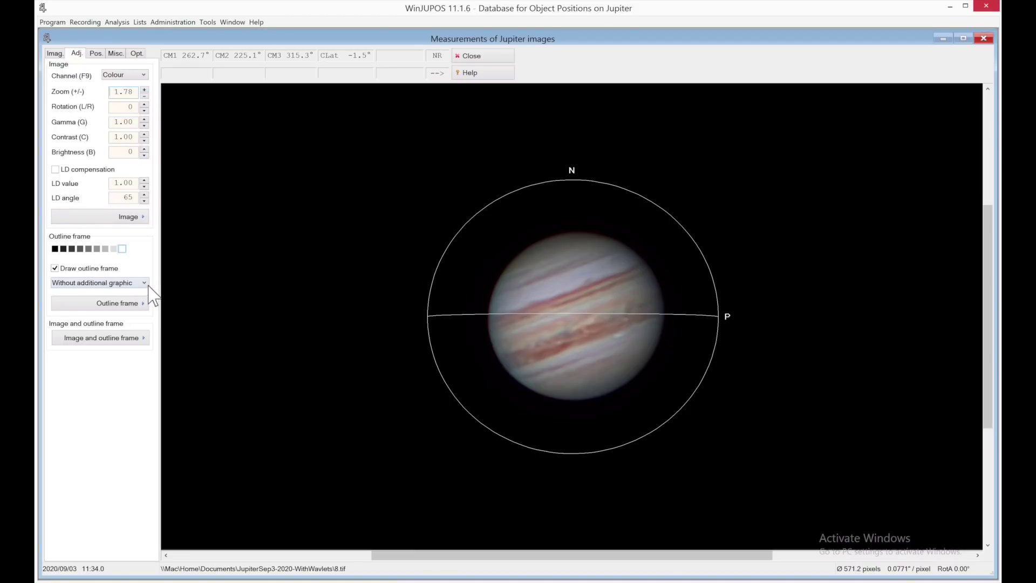
{"action": "left_click", "coordinate": [141, 306]}
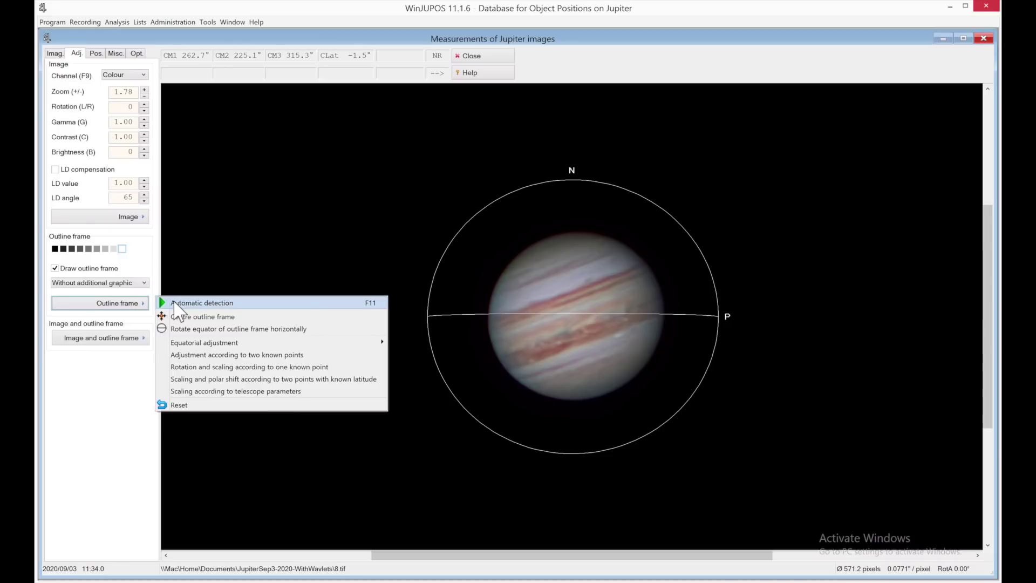
{"action": "left_click", "coordinate": [175, 305]}
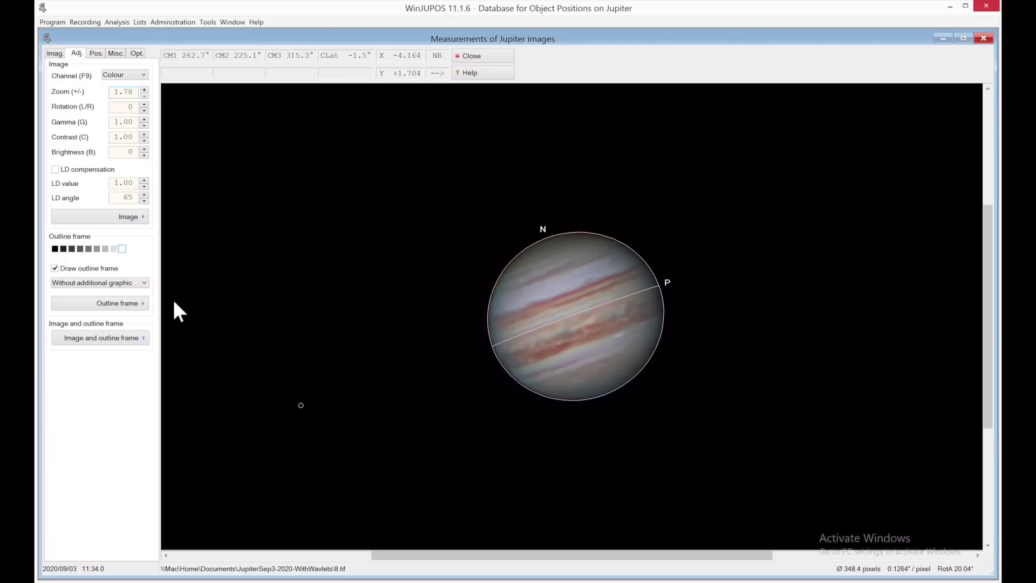
Turn the outline frame by 180° so that its N marker sits at the lower edge of Jupiter's disc.
{"action": "key", "text": "n"}
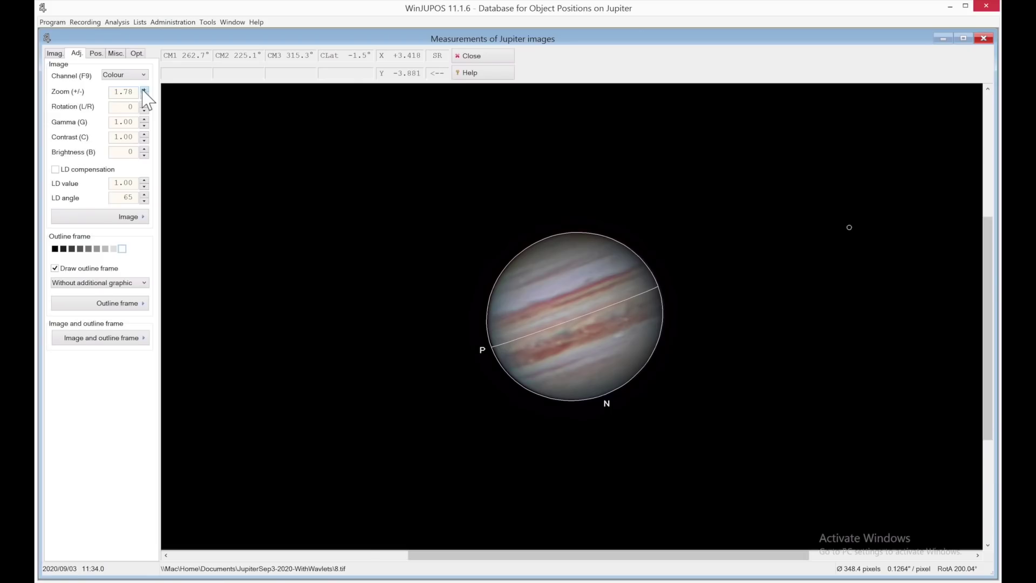
{"action": "left_click", "coordinate": [144, 89]}
{"action": "left_click", "coordinate": [144, 90]}
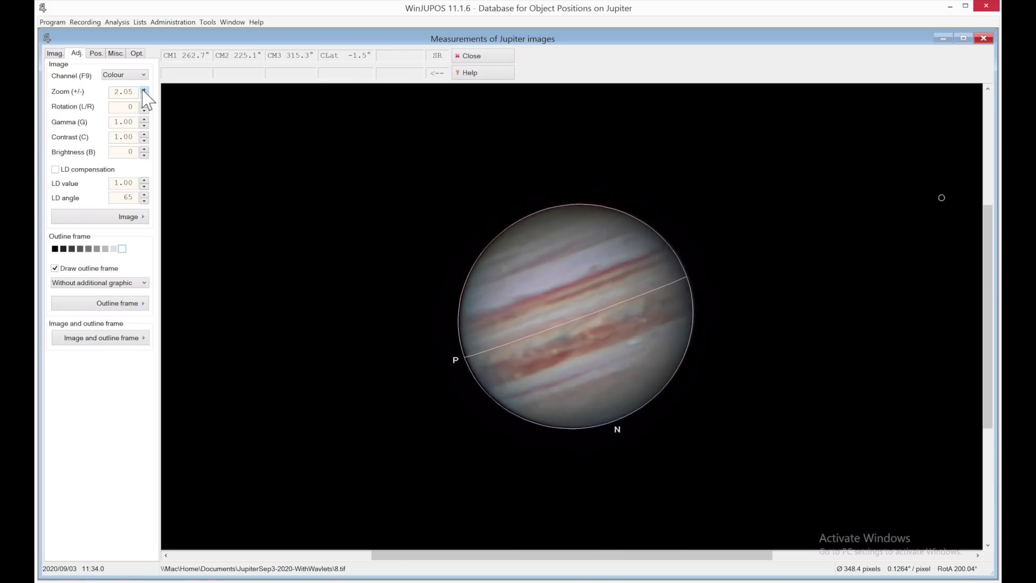
{"action": "left_click", "coordinate": [144, 89]}
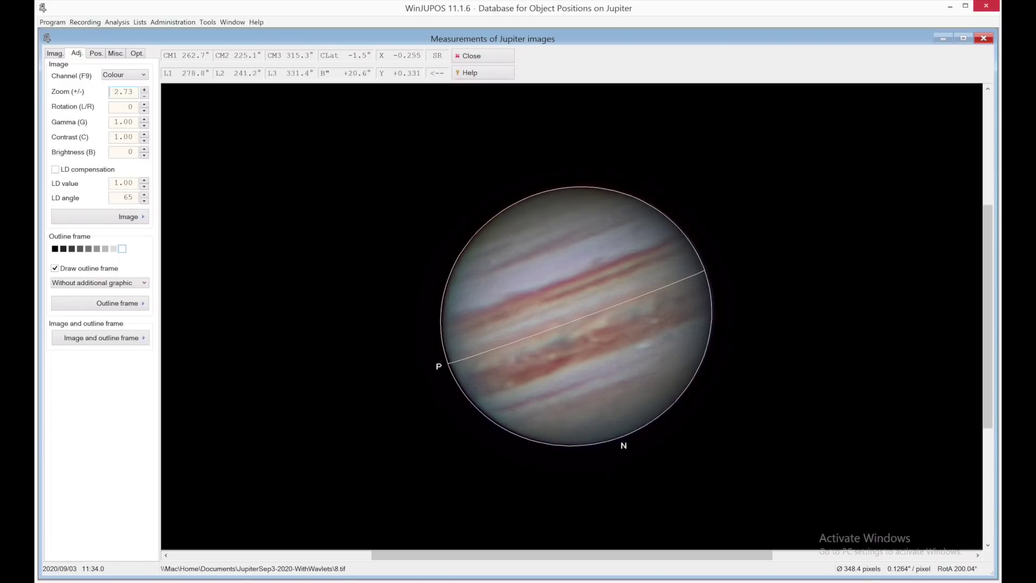
Measure the distance between two neighbouring points on the lower right part of Jupiter's disc.
{"action": "left_click", "coordinate": [116, 53]}
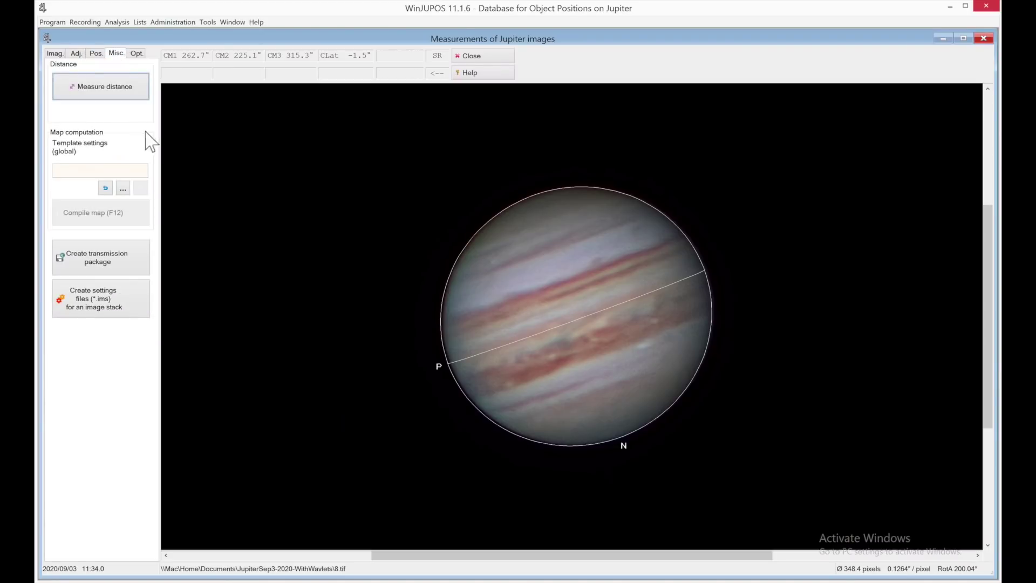
{"action": "left_click", "coordinate": [99, 95]}
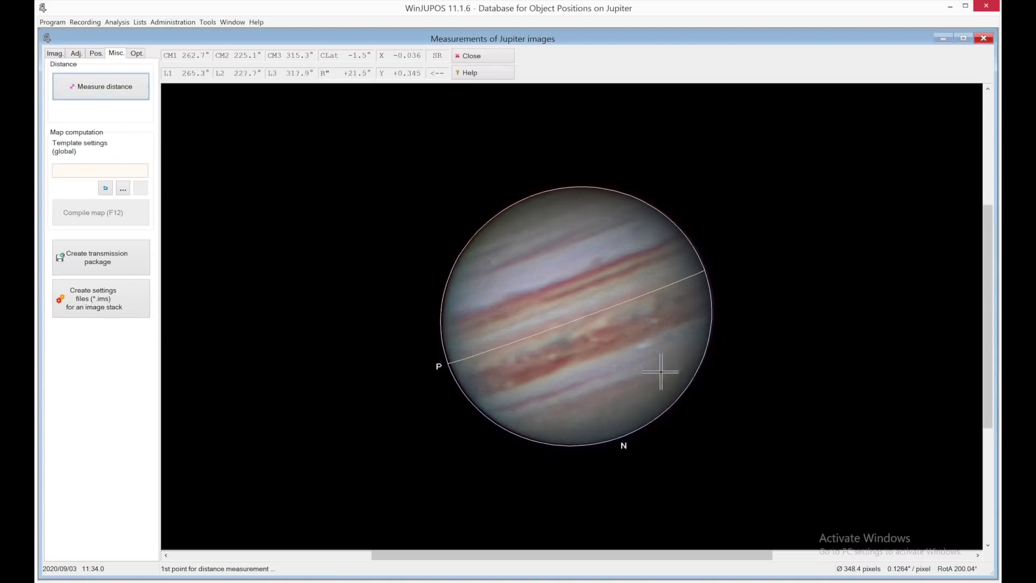
{"action": "left_click", "coordinate": [637, 348]}
{"action": "left_click", "coordinate": [649, 344]}
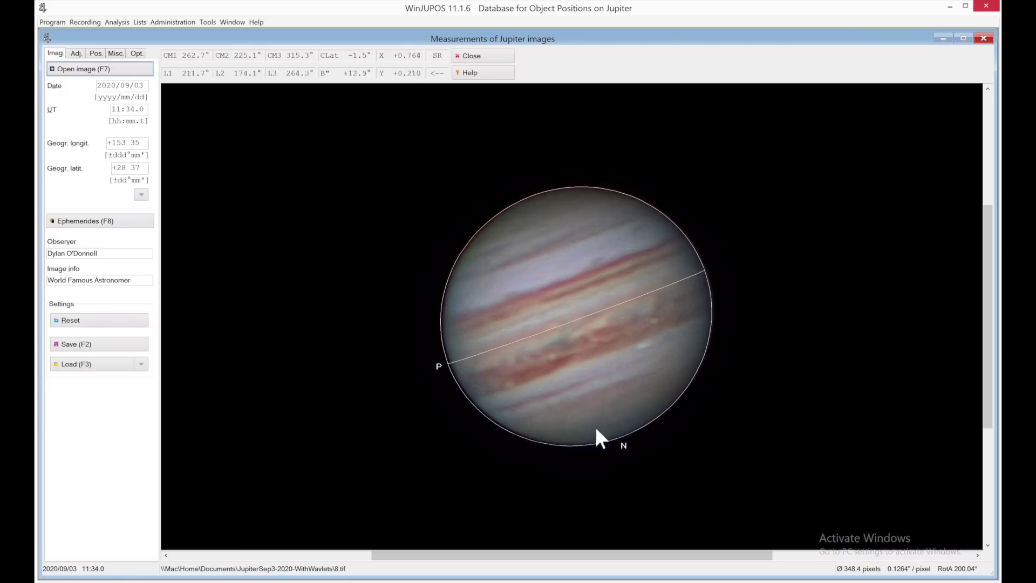
Save the 11:34.0 image measurement settings as an .ims file in the JupiterSep3-2020-WithWavlets folder.
{"action": "left_click", "coordinate": [77, 346]}
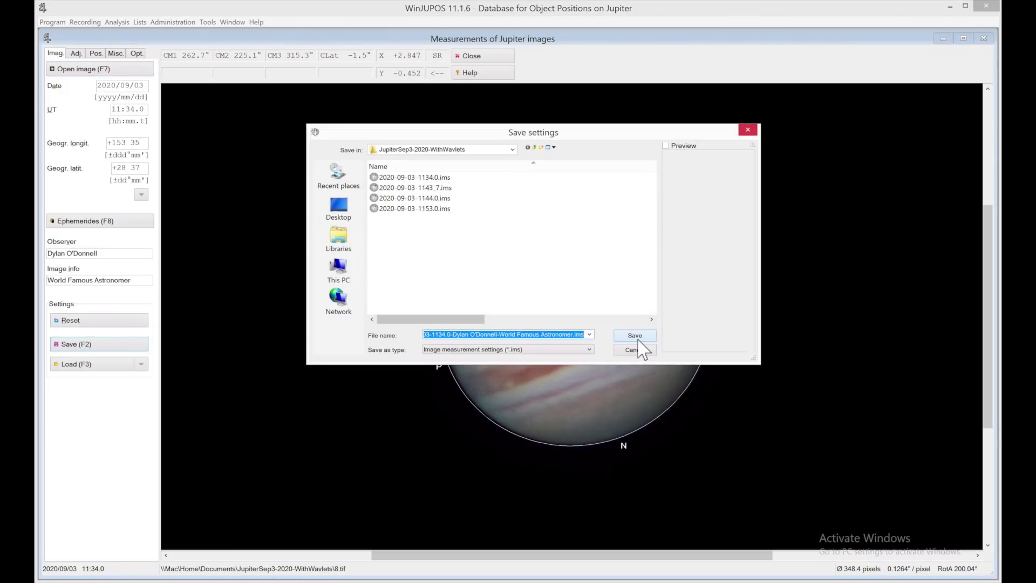
{"action": "left_click", "coordinate": [635, 335]}
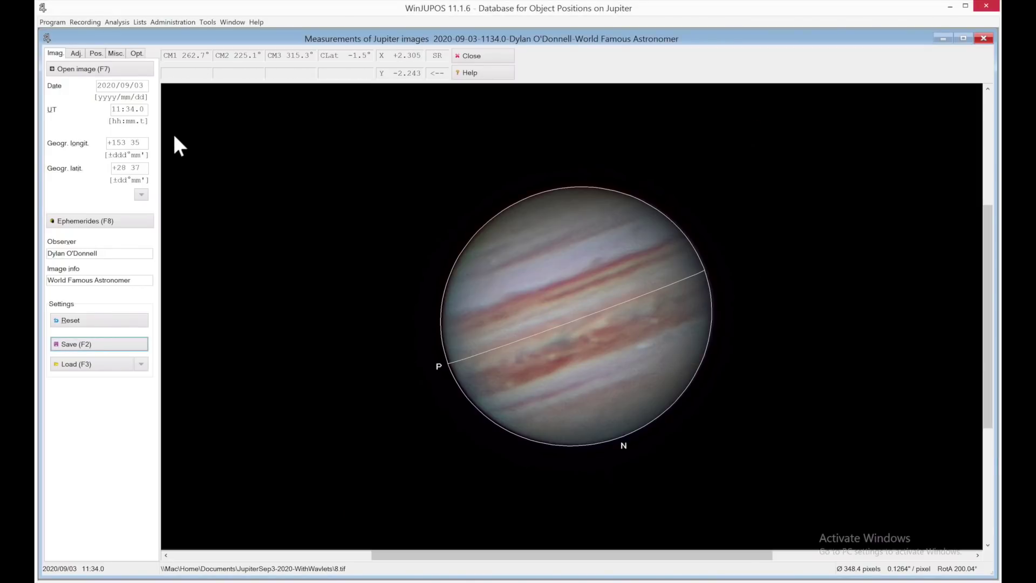
Open 6.tif with UT 11:44.0 and 10.tif with UT 11:53.0 in turn, saving the measurement settings of each.
{"action": "left_click", "coordinate": [88, 70]}
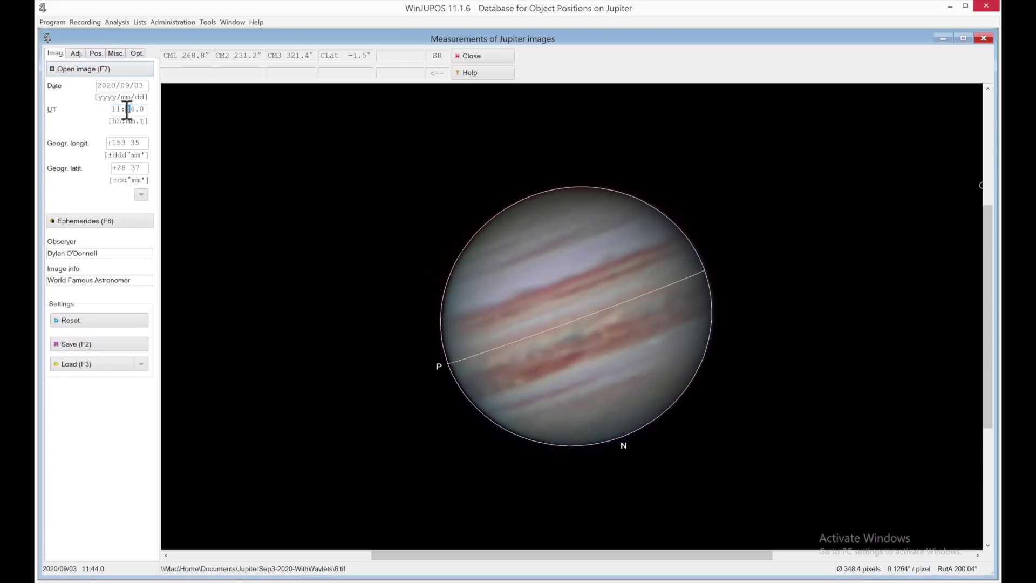
{"action": "left_click", "coordinate": [164, 303]}
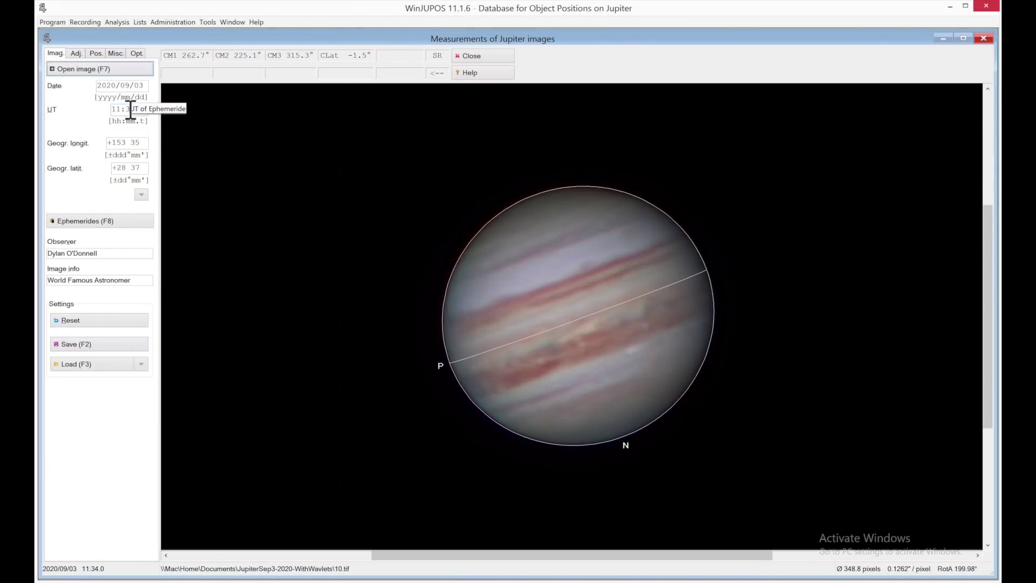
{"action": "left_click", "coordinate": [103, 344]}
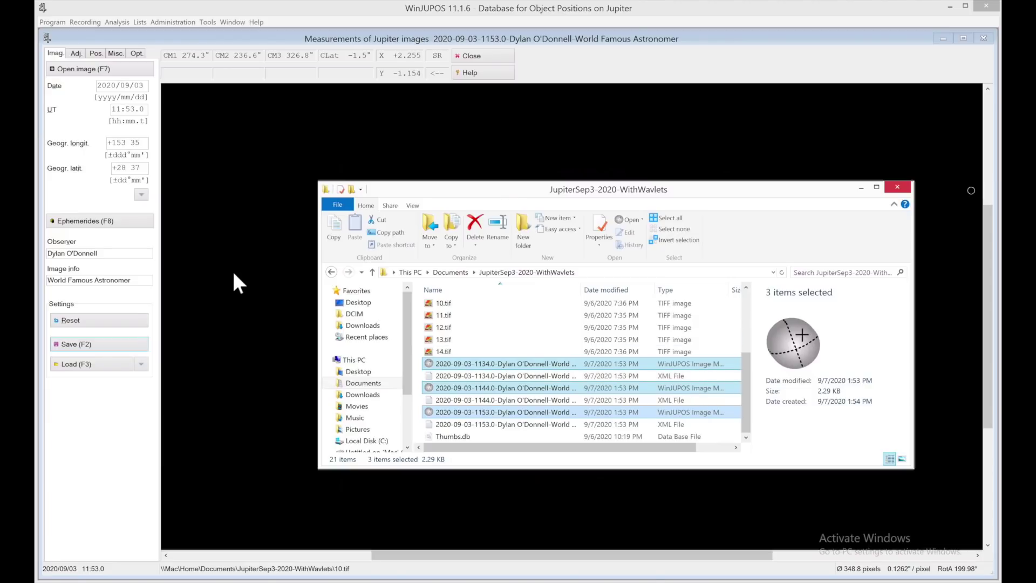
Add the 11:34.0, 11:44.0 and 11:53.0 image measurements to a de-rotation of images and compile the combined image.
{"action": "left_click", "coordinate": [210, 23]}
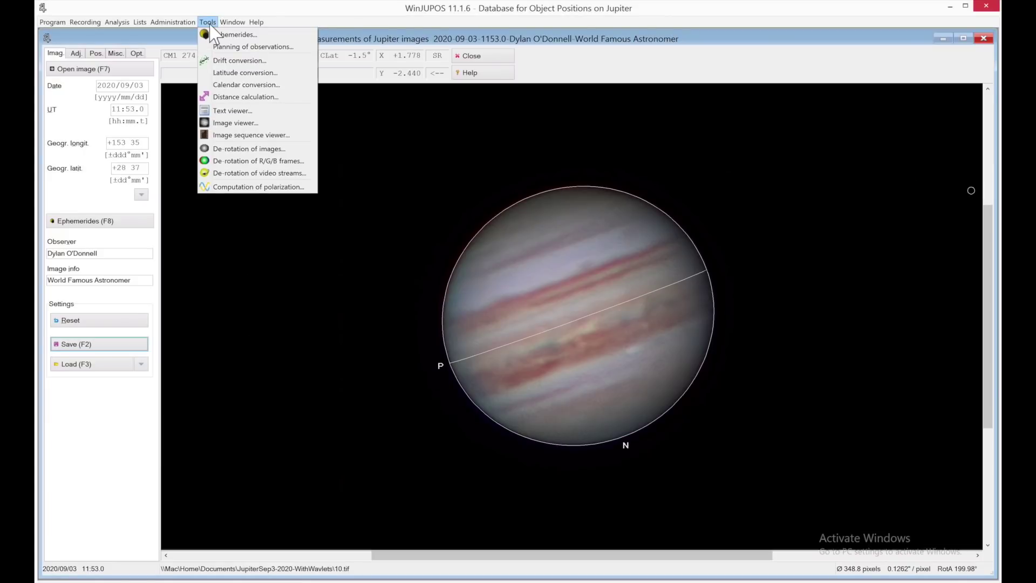
{"action": "left_click", "coordinate": [240, 148]}
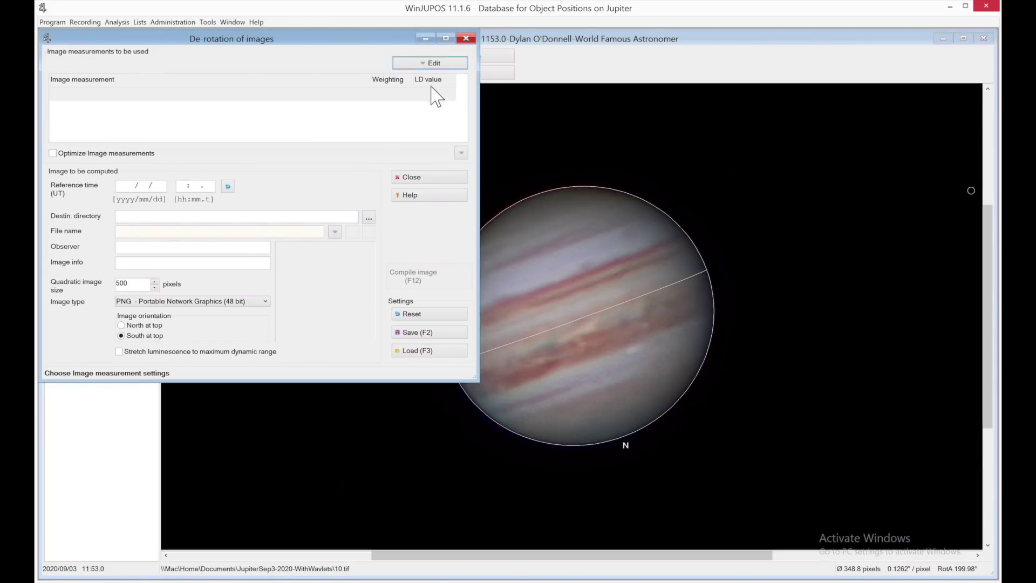
{"action": "left_click", "coordinate": [424, 62]}
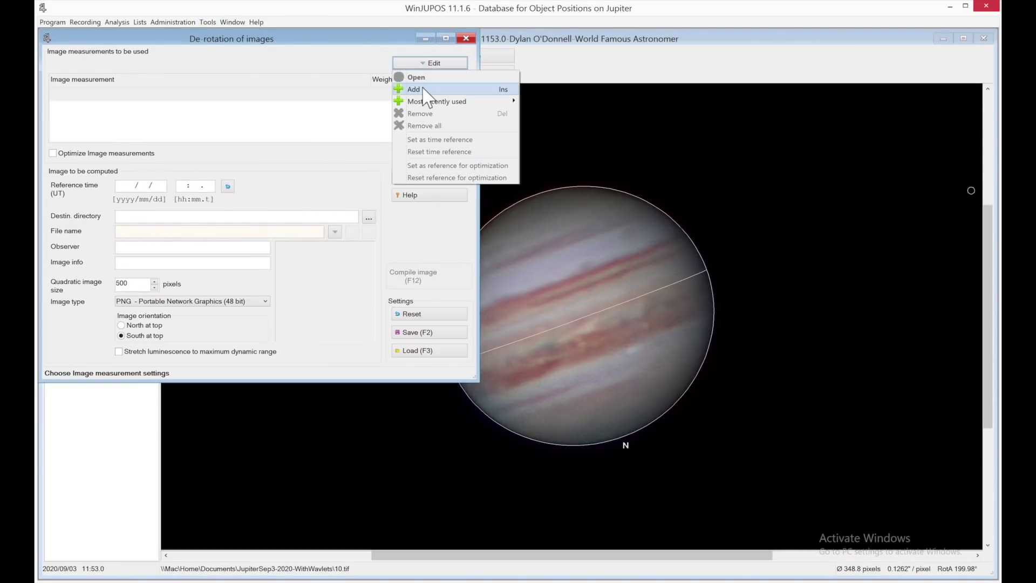
{"action": "left_click", "coordinate": [423, 89]}
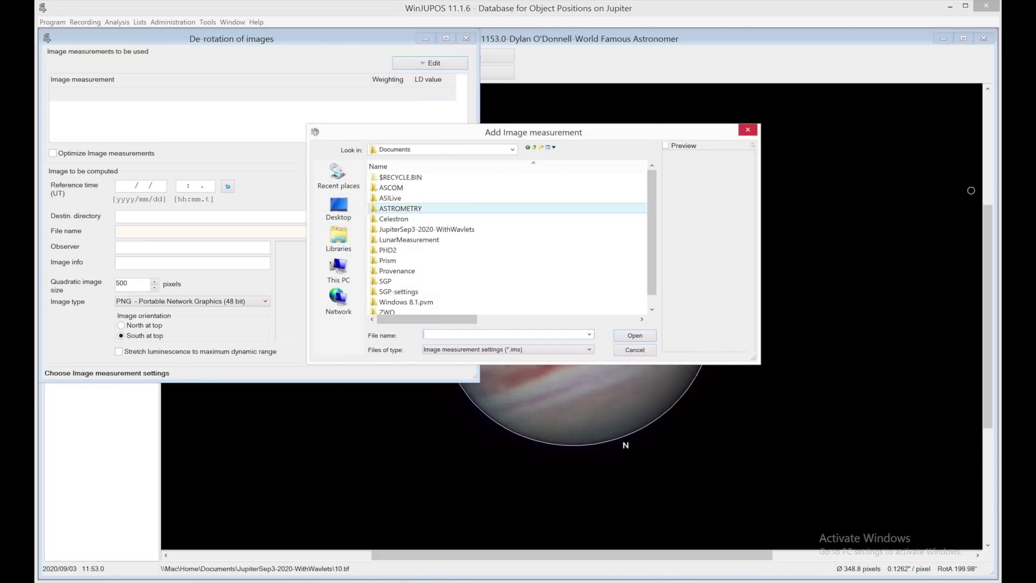
{"action": "double_click", "coordinate": [412, 228]}
{"action": "key", "text": "ctrl+a"}
{"action": "left_click", "coordinate": [634, 335]}
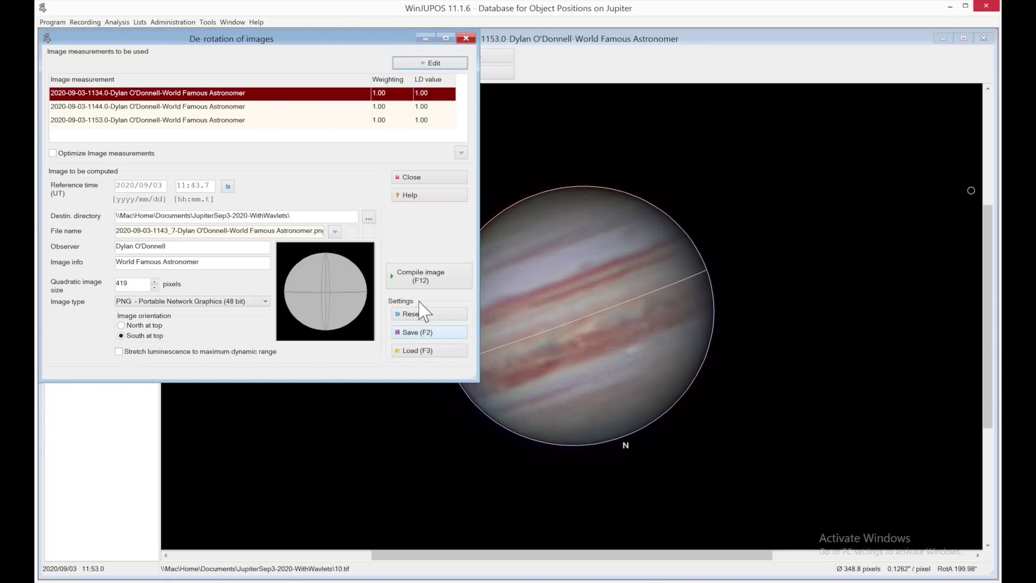
{"action": "left_click", "coordinate": [424, 274]}
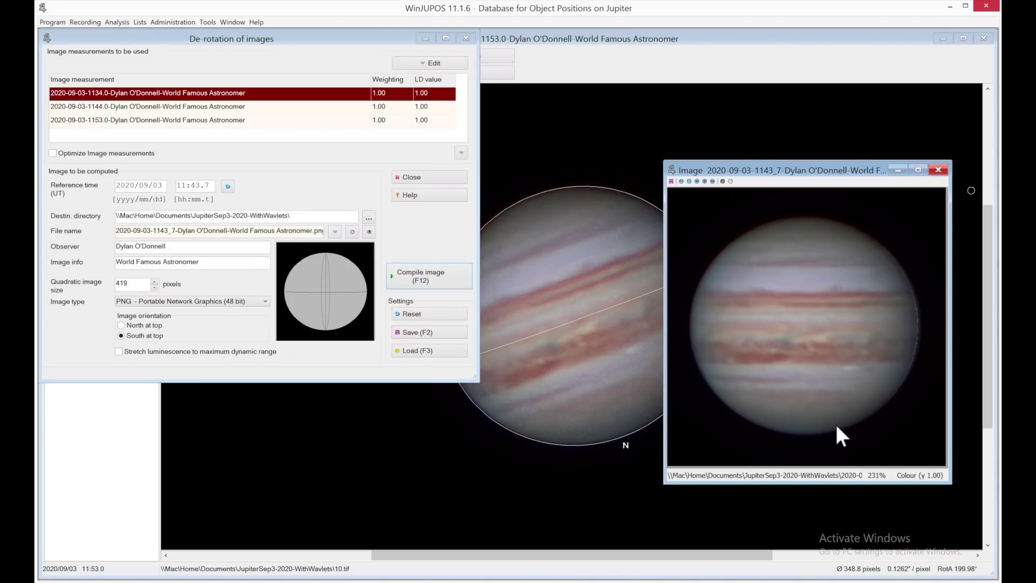